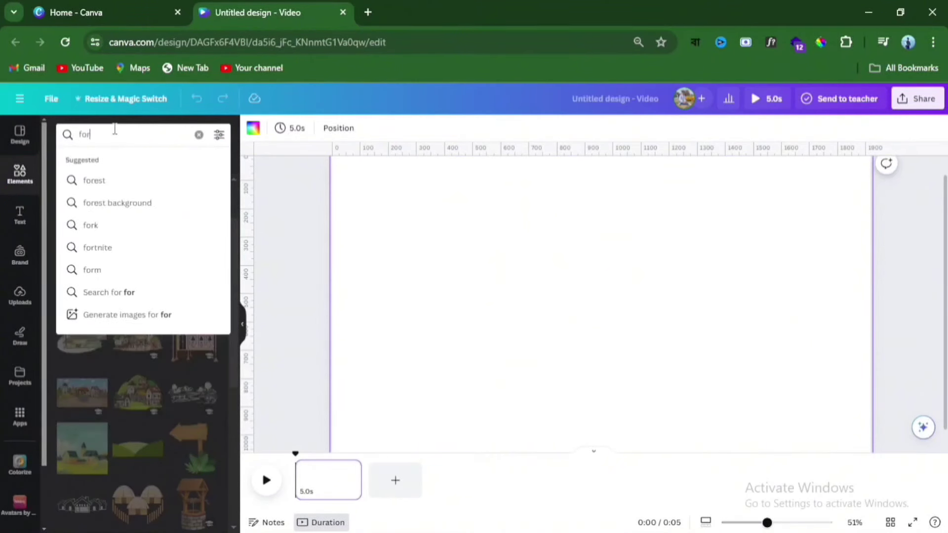
- Search the graphics for forest and insert the sunny green clearing scene with mountains and trees
{"action": "left_click", "coordinate": [117, 183]}
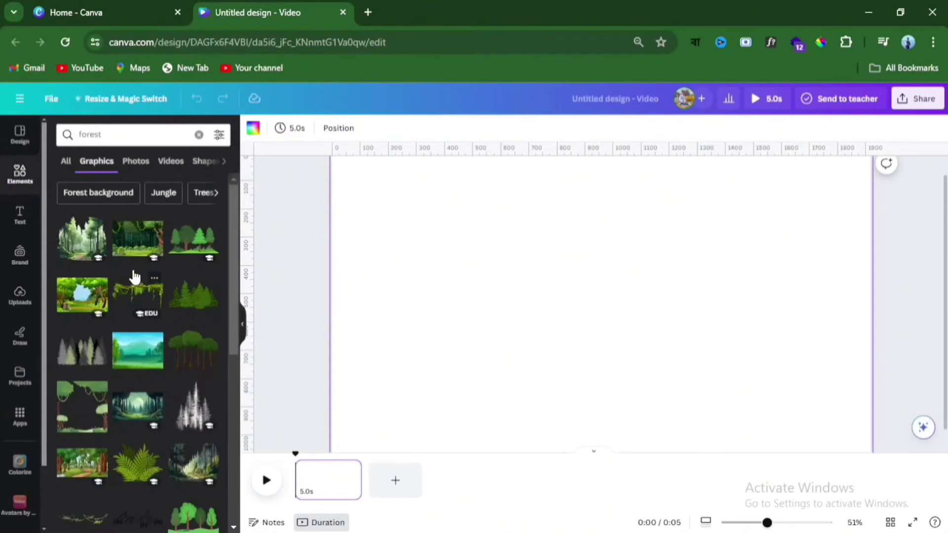
{"action": "left_click", "coordinate": [136, 270]}
{"action": "left_click", "coordinate": [81, 367]}
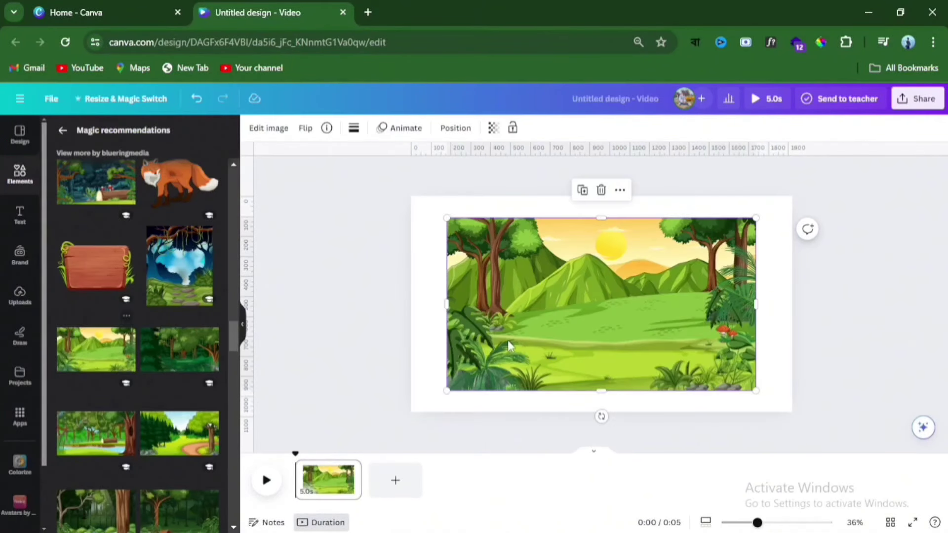
- Move the forest scene to the page's top-left corner and enlarge it until it covers the whole page
{"action": "left_click_drag", "start_coordinate": [574, 321], "coordinate": [534, 299]}
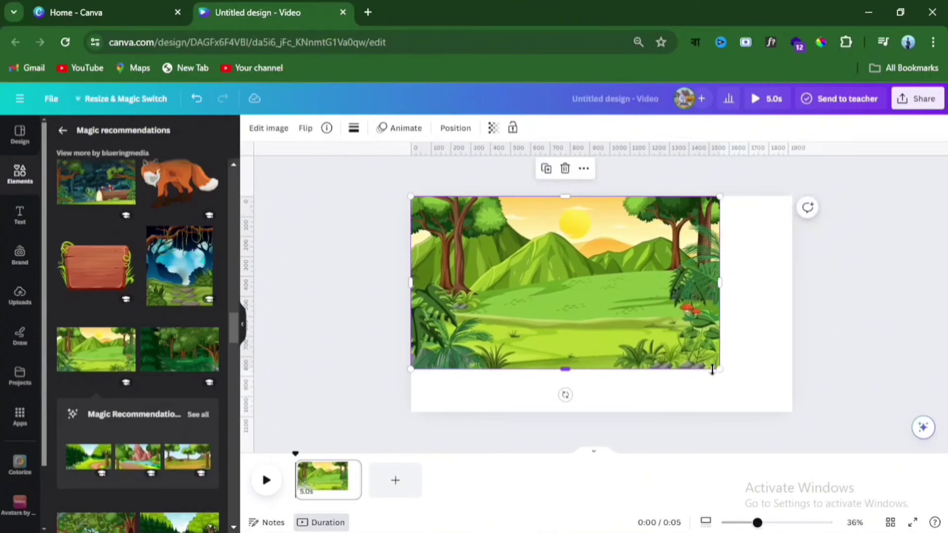
{"action": "left_click_drag", "start_coordinate": [721, 369], "coordinate": [814, 415]}
{"action": "left_click_drag", "start_coordinate": [408, 418], "coordinate": [366, 434]}
{"action": "left_click_drag", "start_coordinate": [510, 363], "coordinate": [508, 357]}
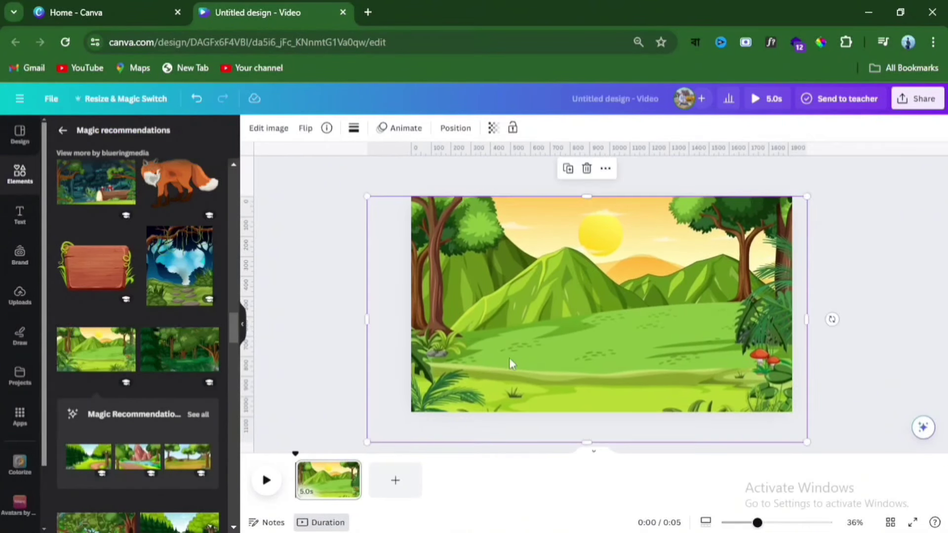
- Lock the forest background image and deselect it
{"action": "right_click", "coordinate": [561, 321]}
{"action": "mouse_move", "coordinate": [586, 430]}
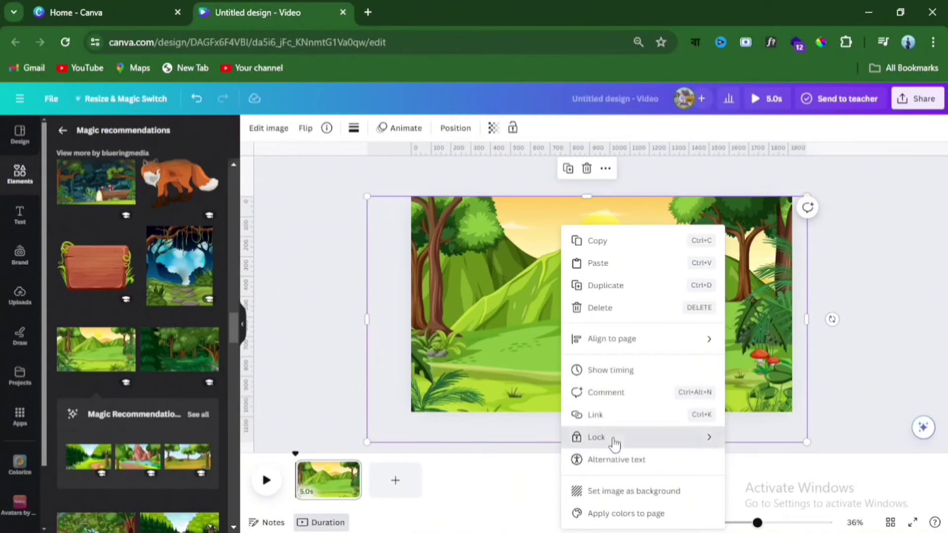
{"action": "mouse_move", "coordinate": [617, 438]}
{"action": "left_click", "coordinate": [801, 438]}
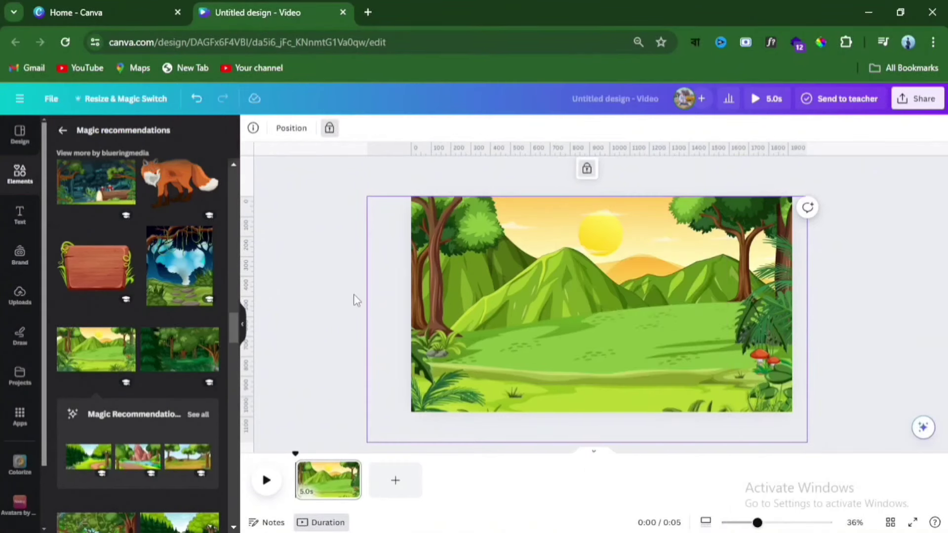
{"action": "left_click", "coordinate": [334, 280]}
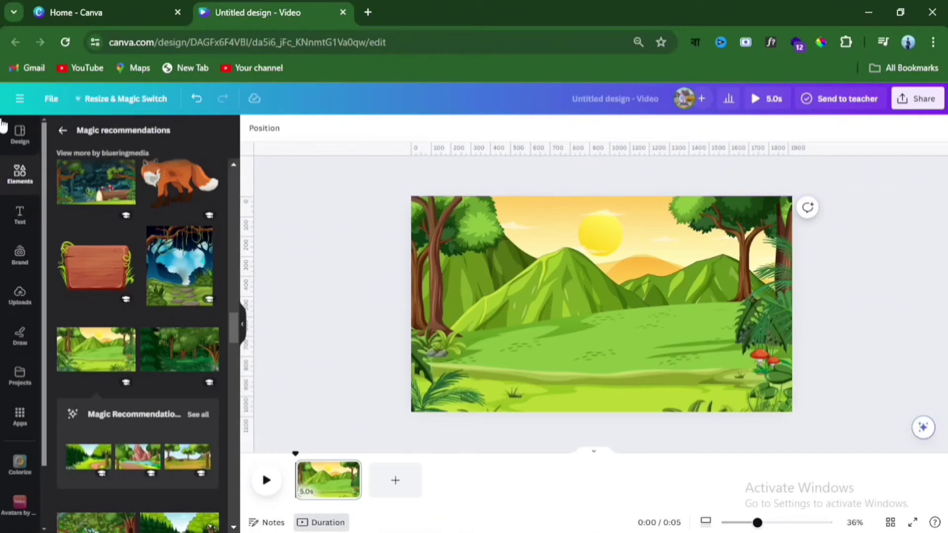
- Search the elements for bird and filter the results to animated ones
{"action": "left_click", "coordinate": [19, 185]}
{"action": "type", "text": "bird"}
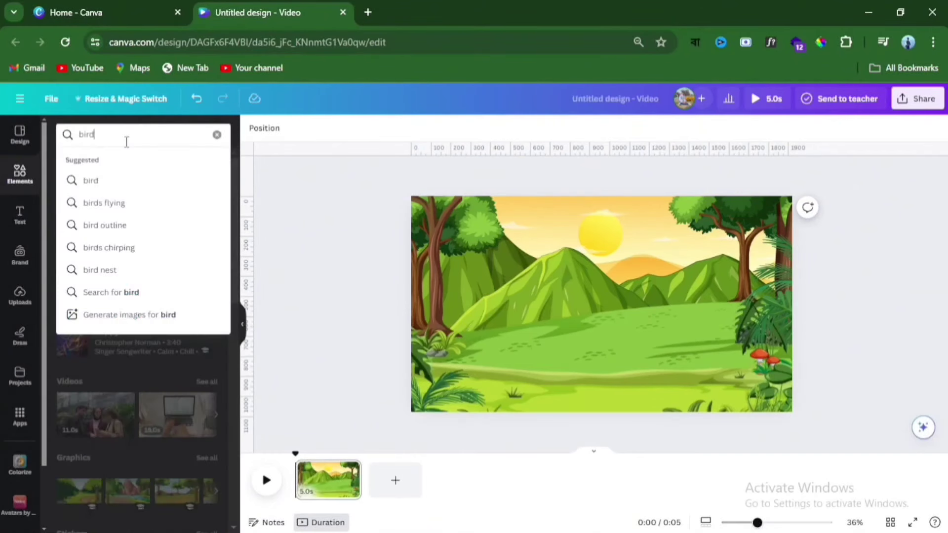
{"action": "left_click", "coordinate": [109, 184]}
{"action": "left_click", "coordinate": [219, 135]}
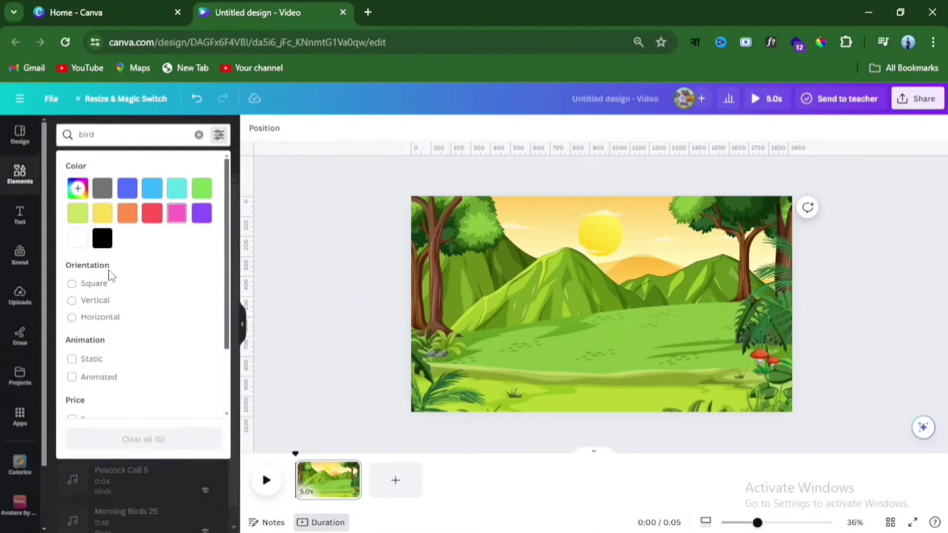
{"action": "left_click", "coordinate": [72, 378]}
{"action": "left_click", "coordinate": [148, 475]}
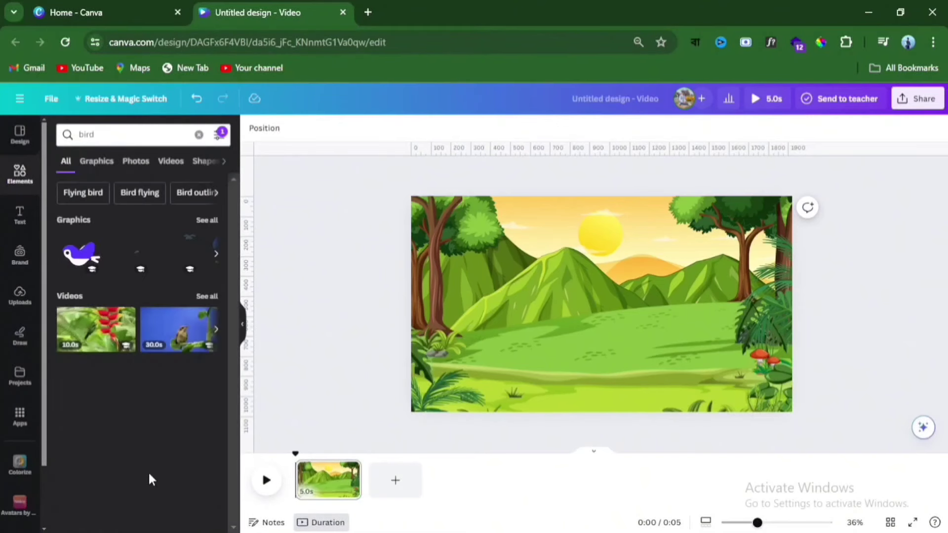
- Narrow the results to Bird flying graphics and insert the purple and white bird
{"action": "left_click", "coordinate": [200, 223]}
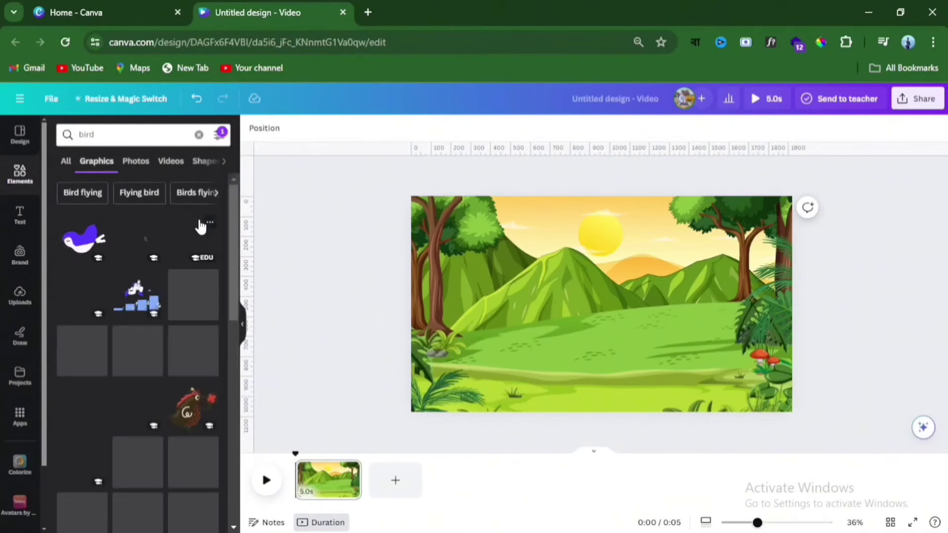
{"action": "left_click", "coordinate": [85, 192]}
{"action": "left_click", "coordinate": [83, 238]}
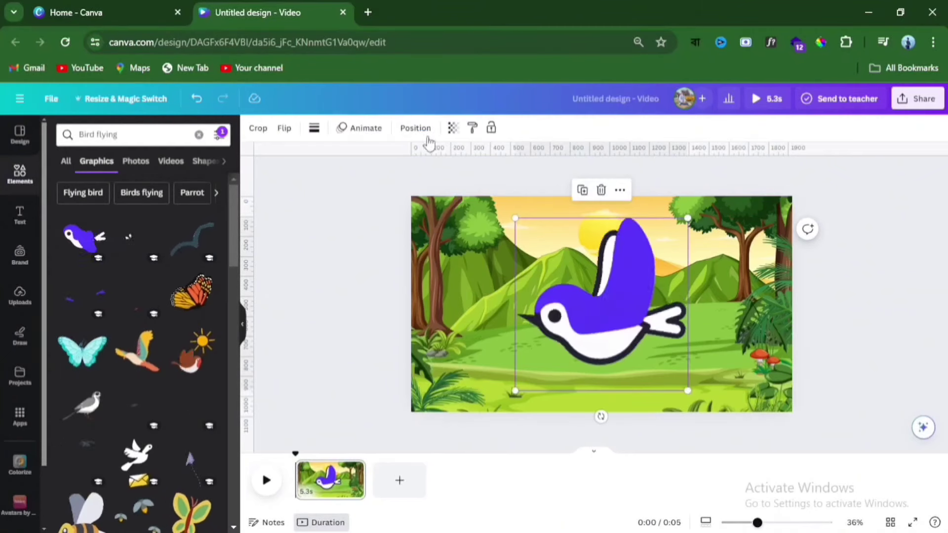
- Flip the bird horizontally, shrink it and place it over the tree in the scene's upper-left corner
{"action": "left_click", "coordinate": [285, 130]}
{"action": "left_click", "coordinate": [301, 158]}
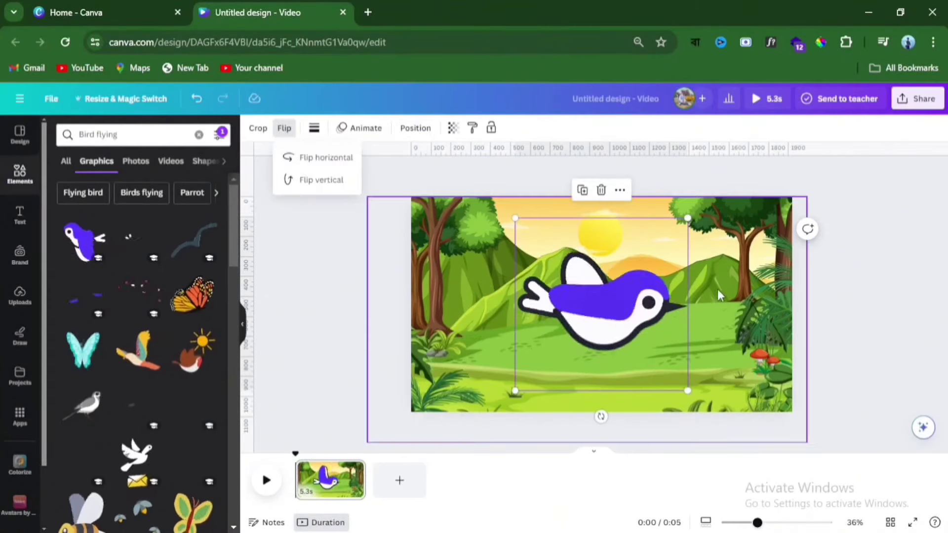
{"action": "left_click_drag", "start_coordinate": [688, 390], "coordinate": [441, 238]}
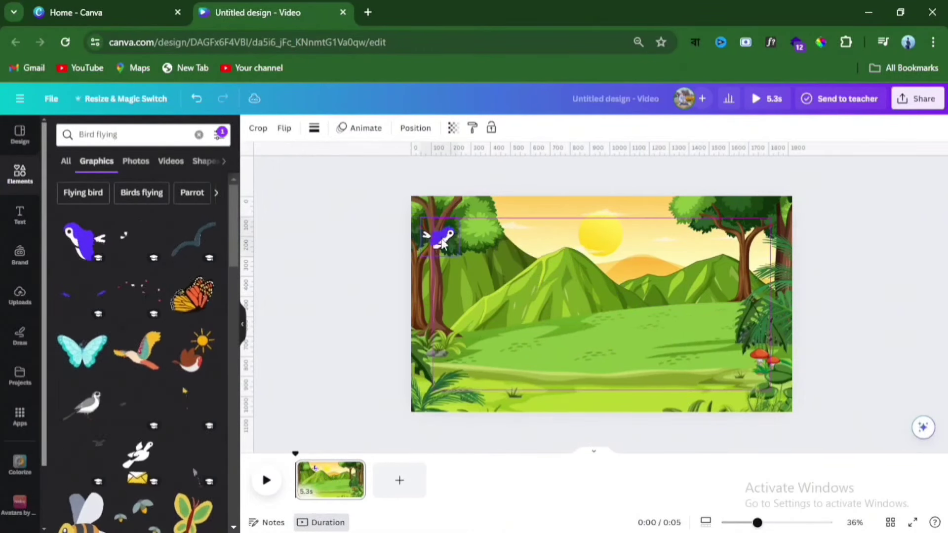
{"action": "left_click", "coordinate": [340, 254]}
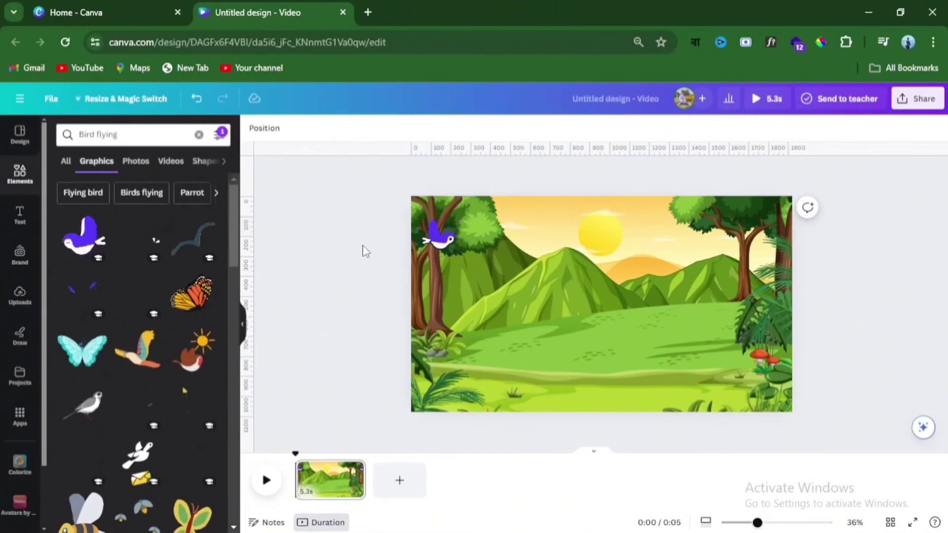
- Create a custom animation for the bird with a straight horizontal path across the sky past the page's right edge
{"action": "left_click", "coordinate": [449, 245]}
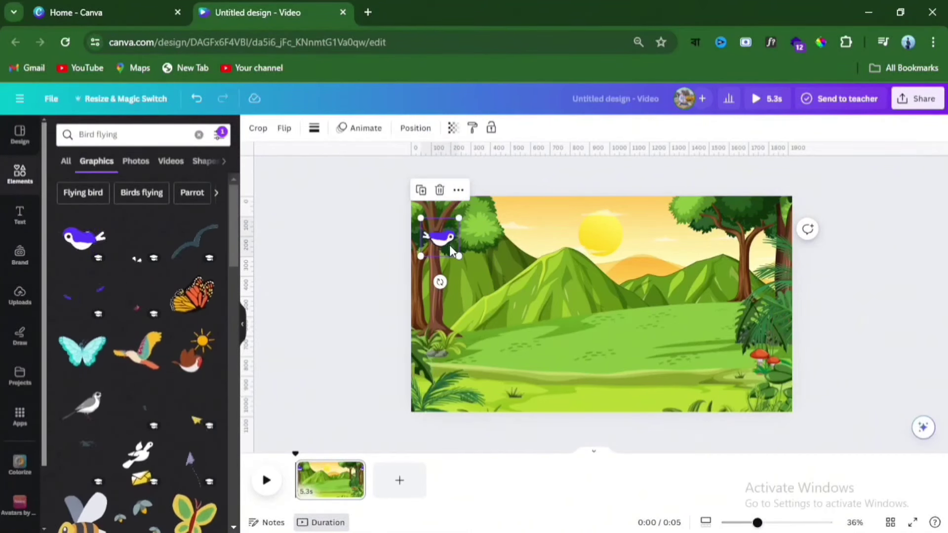
{"action": "left_click", "coordinate": [367, 130]}
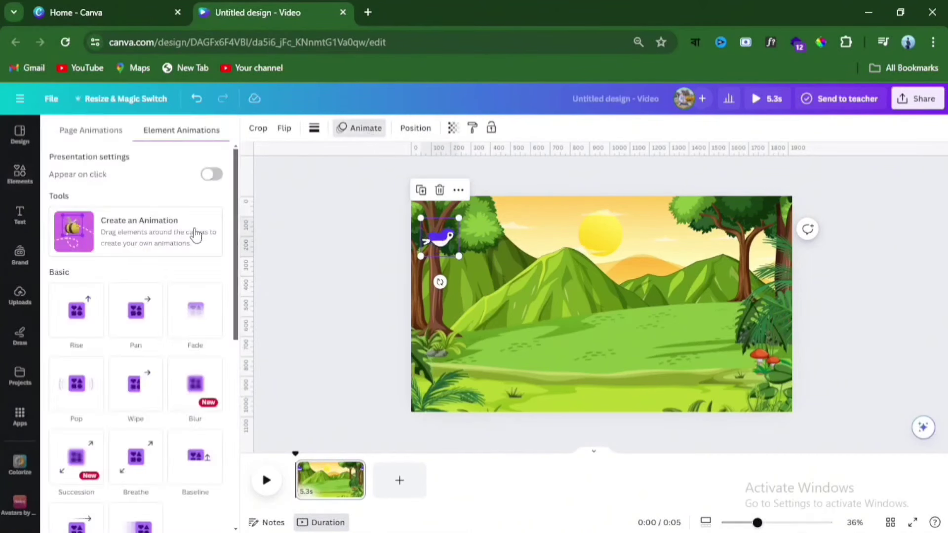
{"action": "left_click", "coordinate": [105, 234]}
{"action": "mouse_move", "coordinate": [443, 243]}
{"action": "left_mouse_down"}
{"action": "mouse_move", "coordinate": [577, 241]}
{"action": "mouse_move", "coordinate": [840, 262]}
{"action": "left_mouse_up"}
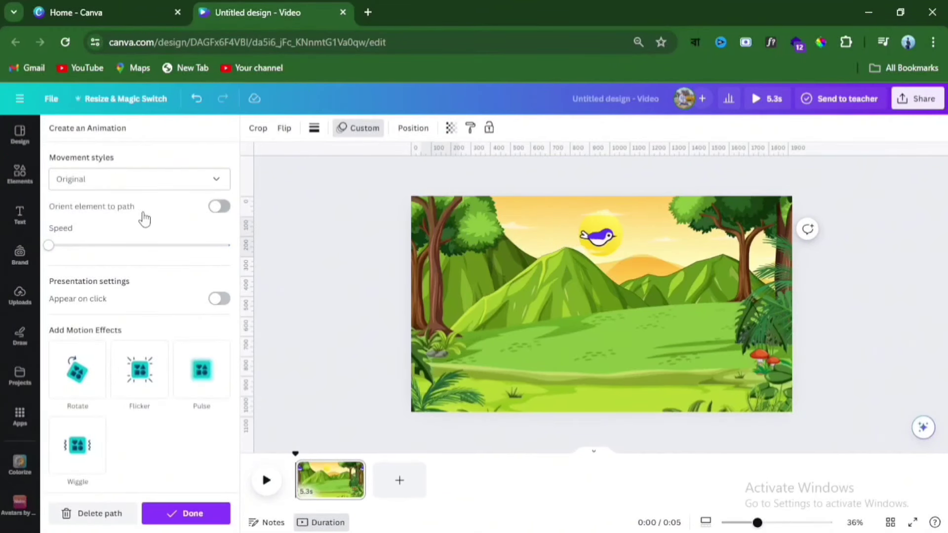
- Set the bird's movement style to Steady, raise its speed to about one fifth, finish the animation and preview it
{"action": "left_click", "coordinate": [148, 193]}
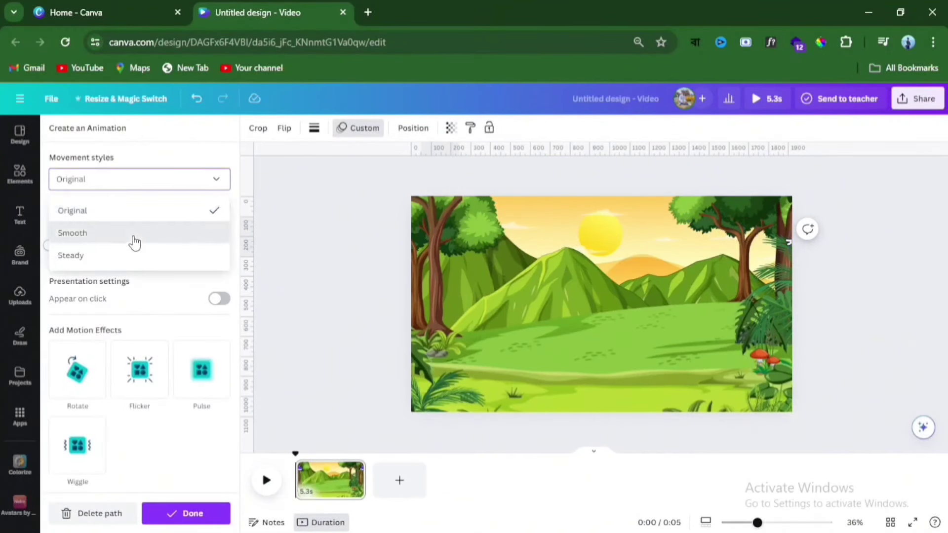
{"action": "left_click", "coordinate": [135, 233]}
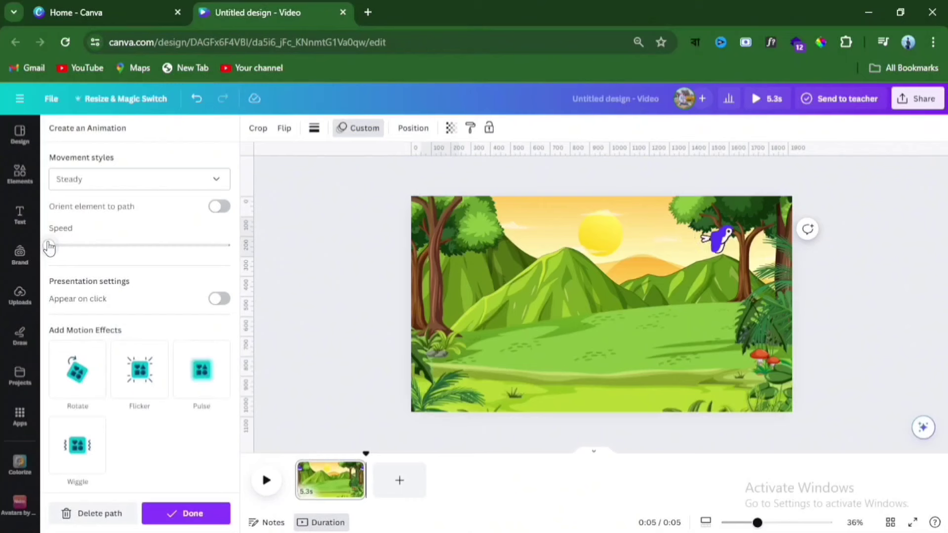
{"action": "left_click_drag", "start_coordinate": [49, 247], "coordinate": [87, 251]}
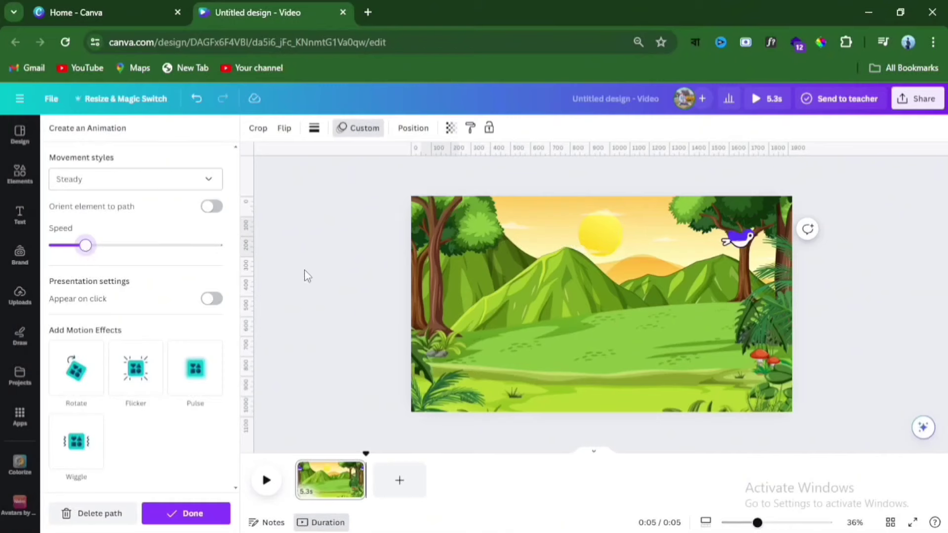
{"action": "left_click", "coordinate": [191, 516]}
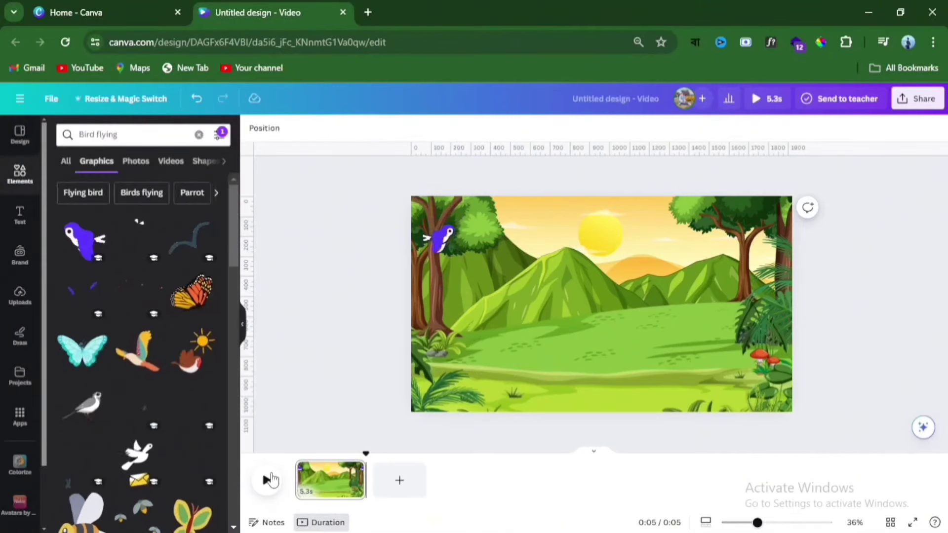
{"action": "left_click", "coordinate": [267, 480]}
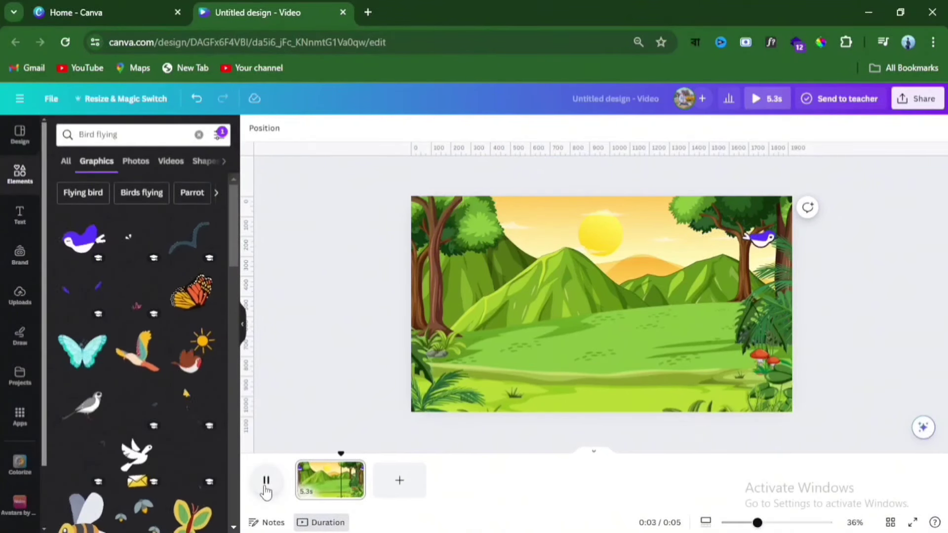
- Insert the turquoise butterfly, shrink it and place it over the plants at the scene's lower left
{"action": "scroll", "coordinate": [168, 313], "scroll_direction": "down", "scroll_amount": 2}
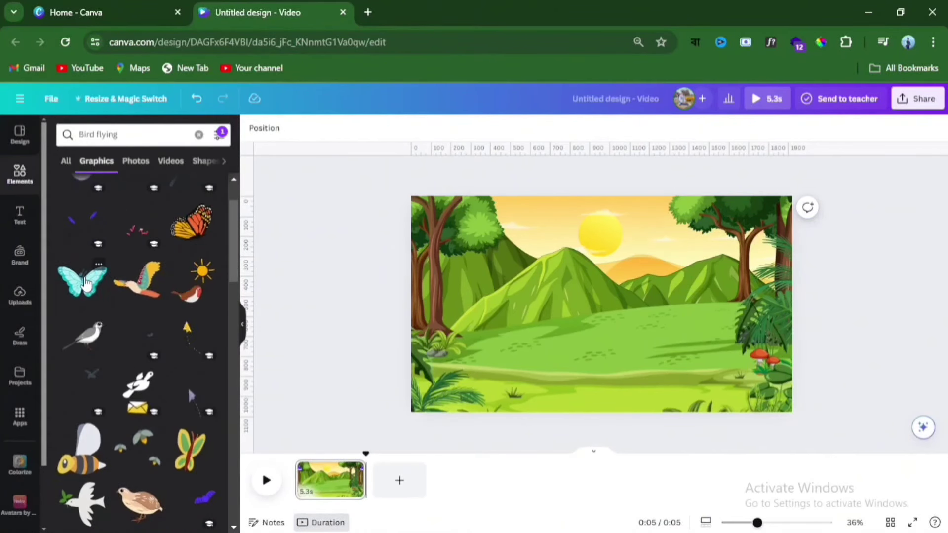
{"action": "left_click", "coordinate": [85, 284]}
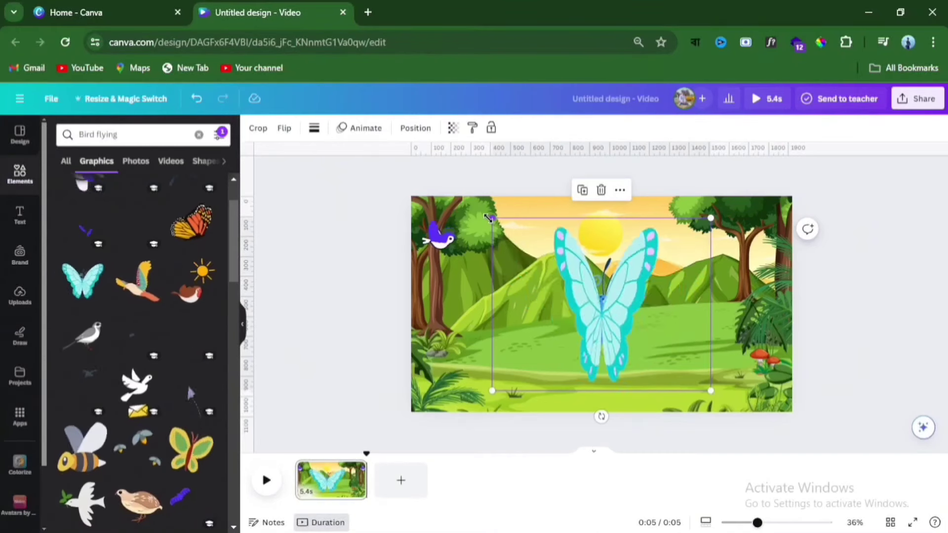
{"action": "left_click_drag", "start_coordinate": [489, 217], "coordinate": [613, 313]}
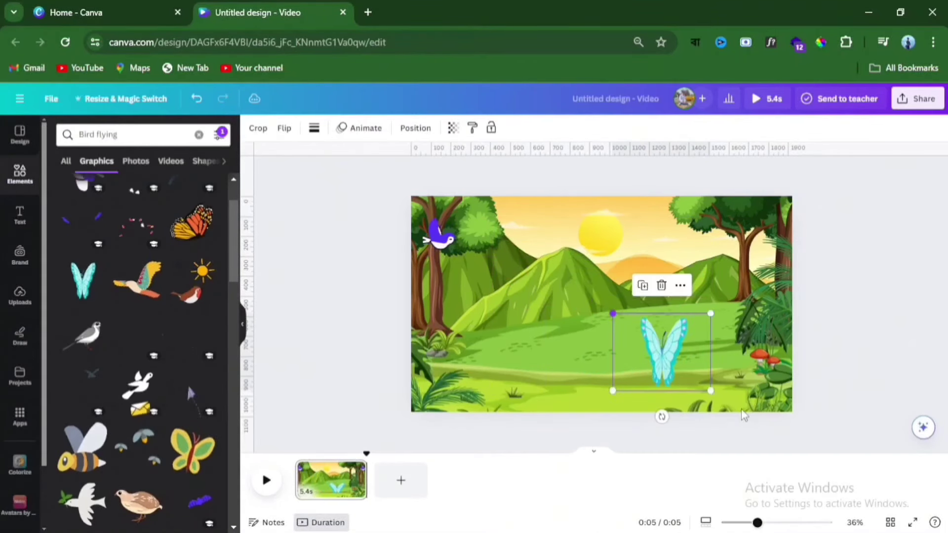
{"action": "left_click_drag", "start_coordinate": [711, 391], "coordinate": [442, 365]}
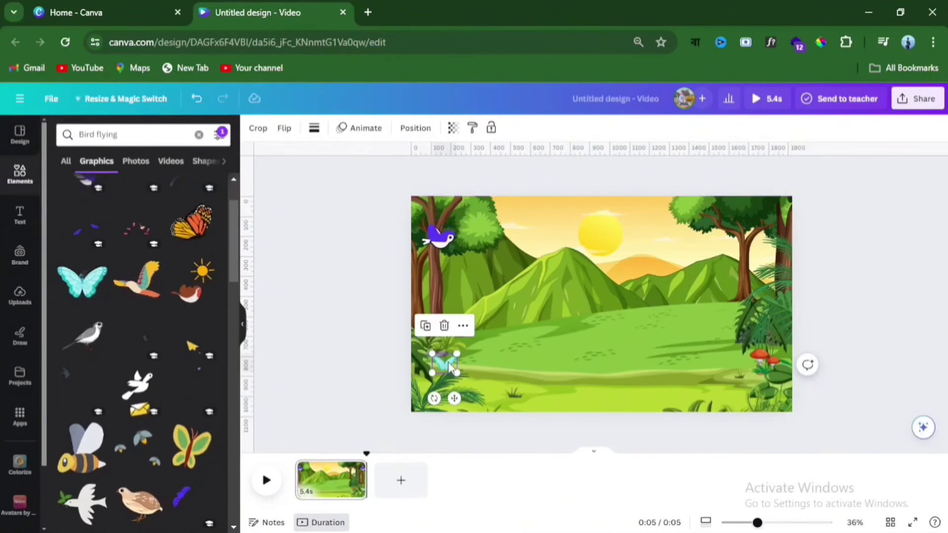
- Create a custom animation for the butterfly with a small fluttering path around the plants at the scene's lower left
{"action": "left_click", "coordinate": [367, 130]}
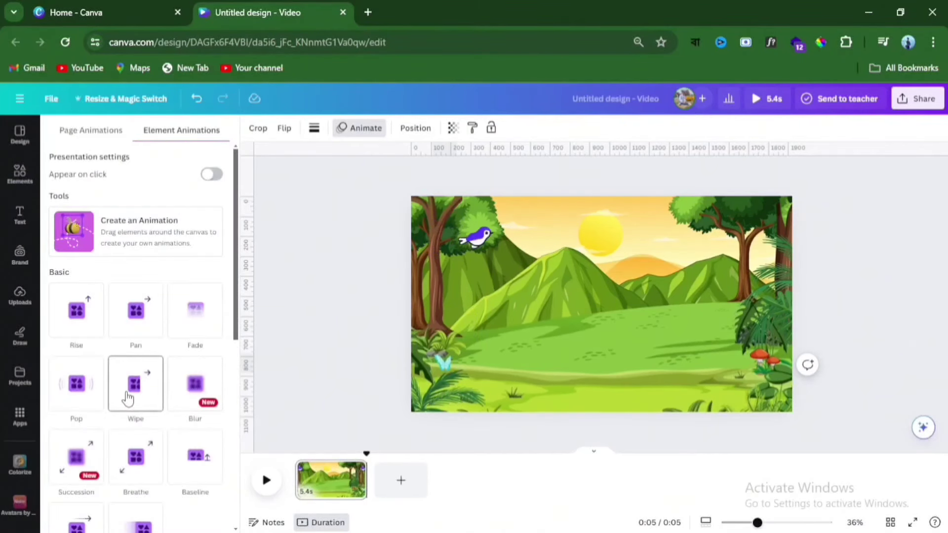
{"action": "left_click", "coordinate": [193, 387]}
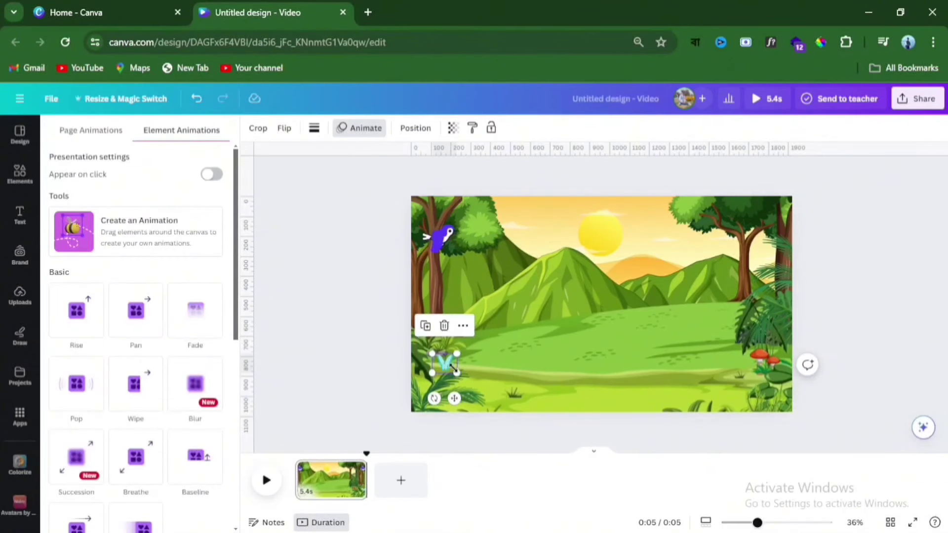
{"action": "left_click", "coordinate": [126, 238]}
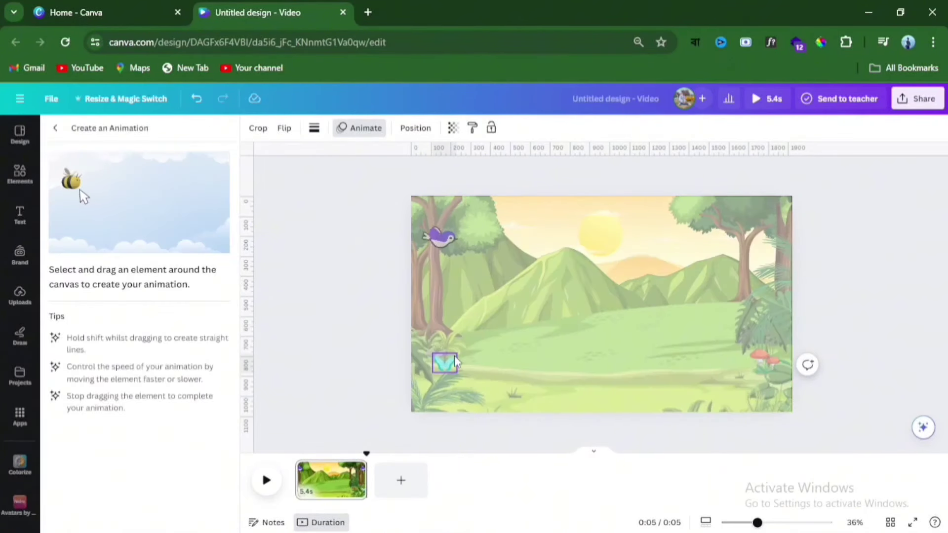
{"action": "mouse_move", "coordinate": [450, 366]}
{"action": "left_mouse_down"}
{"action": "mouse_move", "coordinate": [458, 364]}
{"action": "mouse_move", "coordinate": [446, 360]}
{"action": "left_mouse_up"}
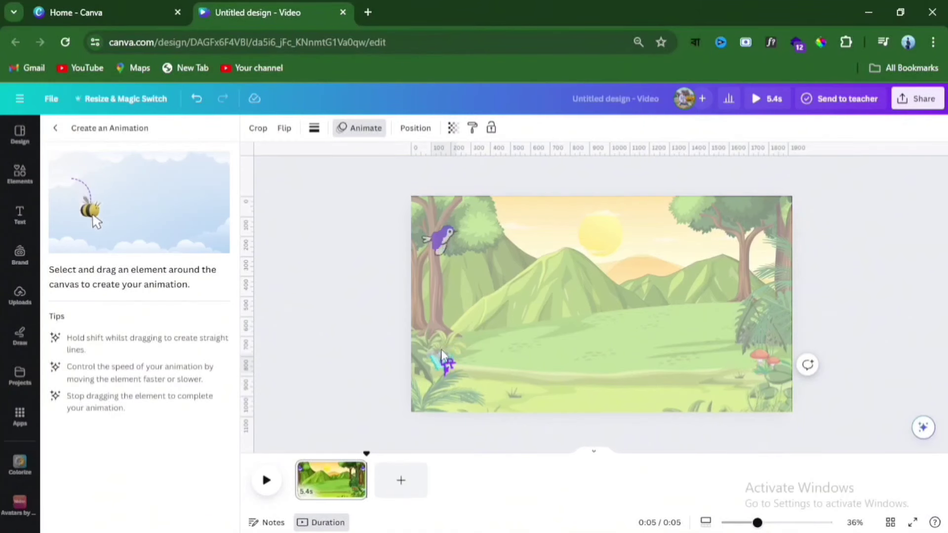
{"action": "left_click_drag", "start_coordinate": [461, 353], "coordinate": [446, 364]}
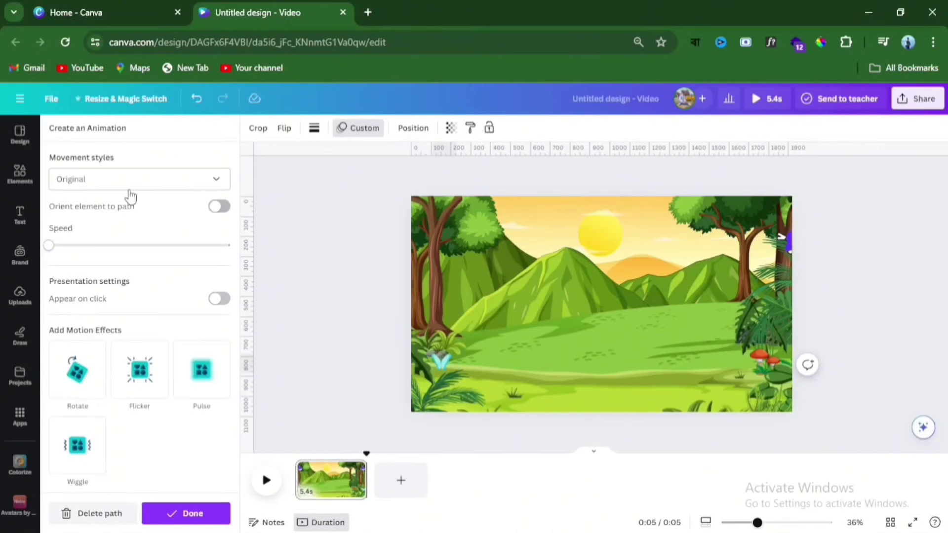
- Set the butterfly's movement style to Smooth and raise its speed to about 40 percent
{"action": "left_click", "coordinate": [128, 183]}
{"action": "left_click", "coordinate": [103, 234]}
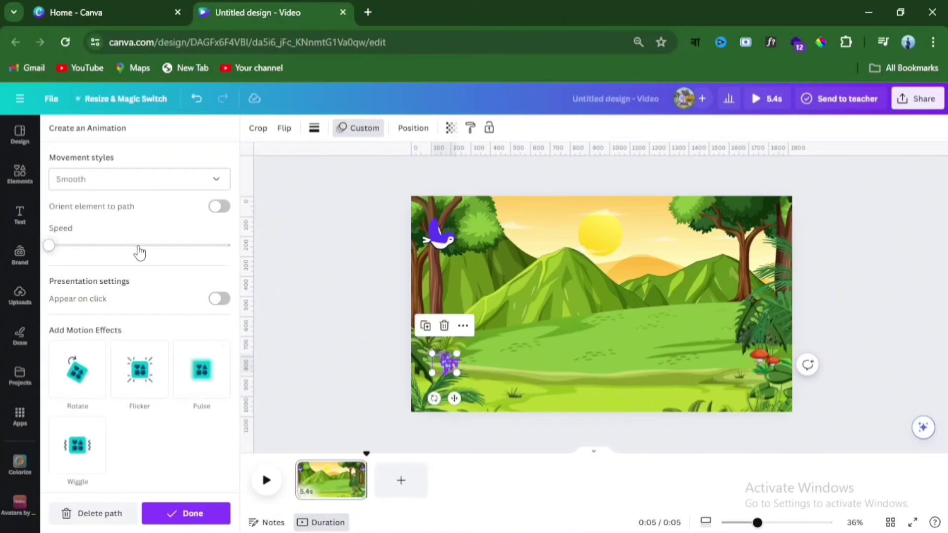
{"action": "left_click_drag", "start_coordinate": [70, 244], "coordinate": [101, 243]}
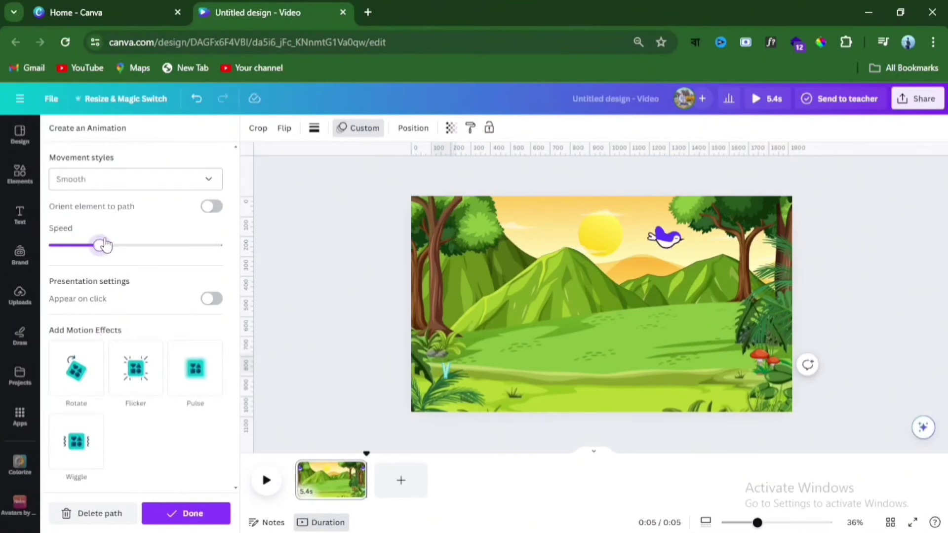
{"action": "left_click_drag", "start_coordinate": [105, 244], "coordinate": [123, 248]}
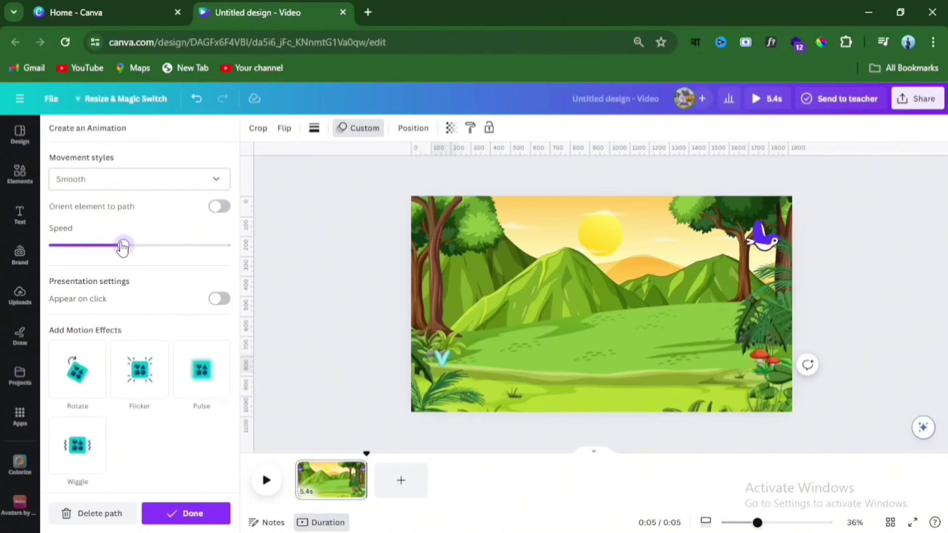
- Set the butterfly's movement style to Steady, finish its animation and play the scene
{"action": "left_click", "coordinate": [131, 183]}
{"action": "left_click", "coordinate": [103, 255]}
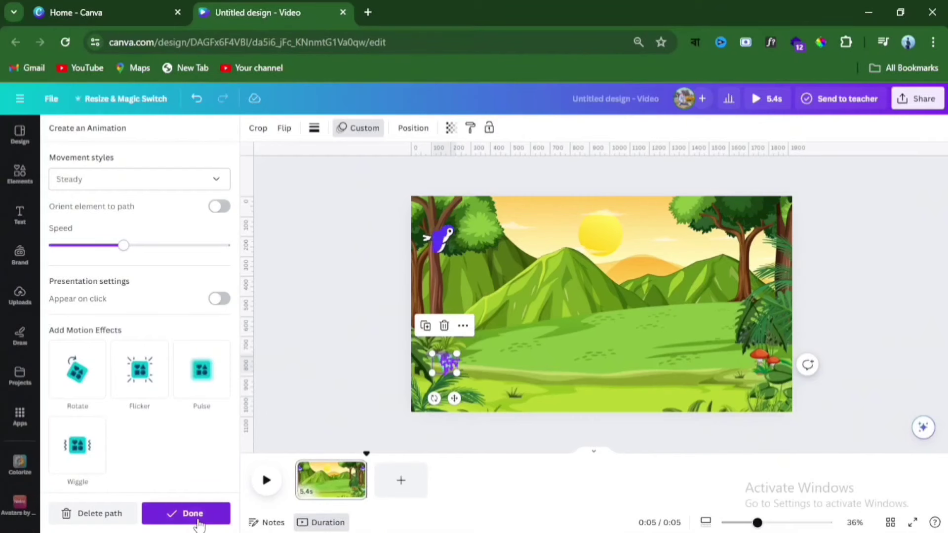
{"action": "left_click", "coordinate": [201, 514]}
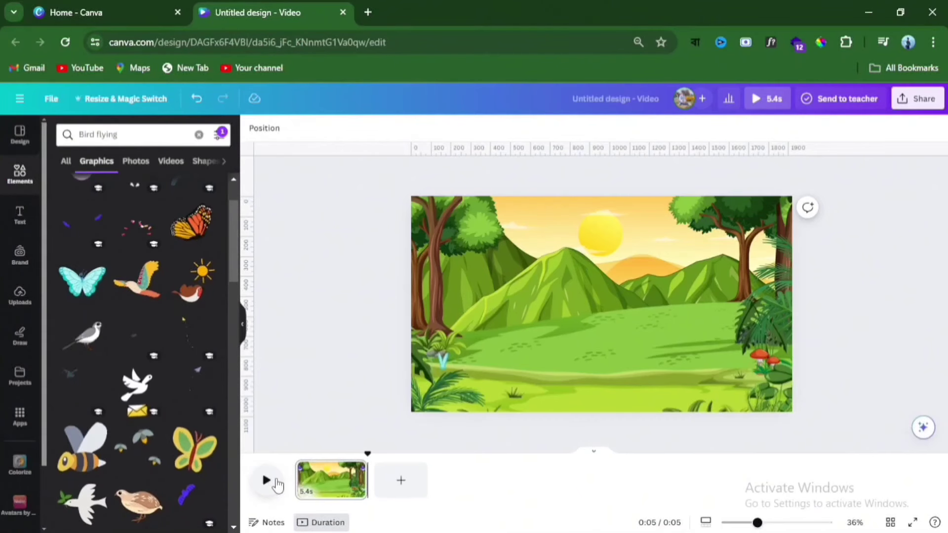
{"action": "left_click", "coordinate": [267, 482]}
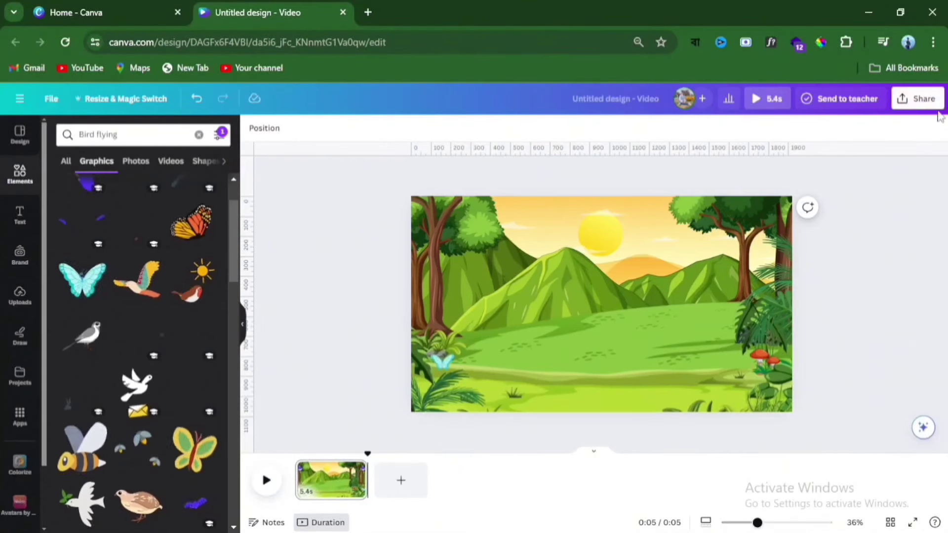
- Download the scene as an MP4 video at 1080p (HD) quality and dismiss the sharing prompt
{"action": "left_click", "coordinate": [918, 99]}
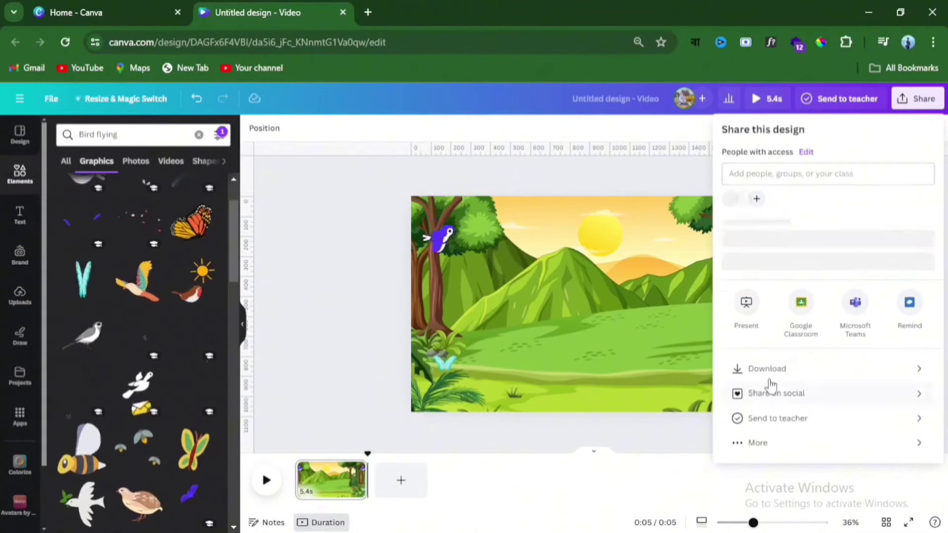
{"action": "left_click", "coordinate": [773, 383]}
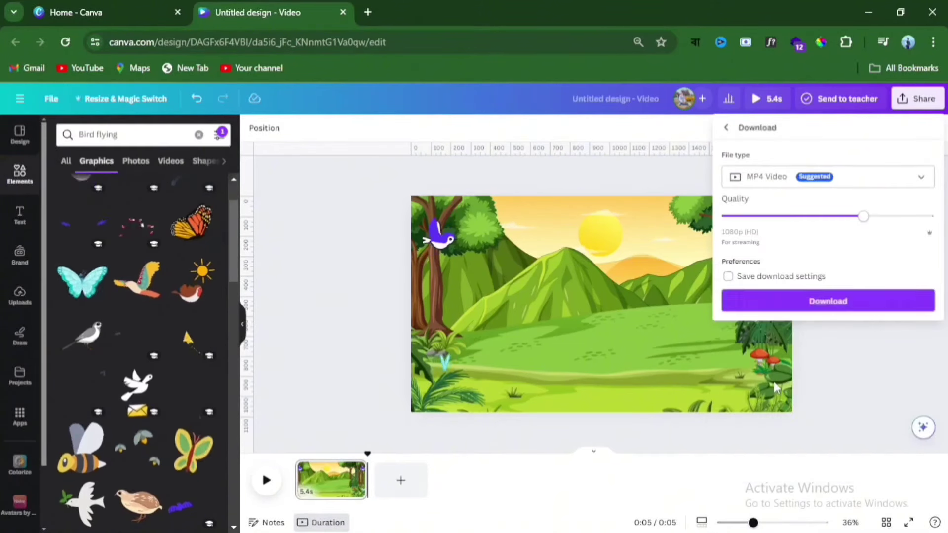
{"action": "left_click", "coordinate": [799, 302]}
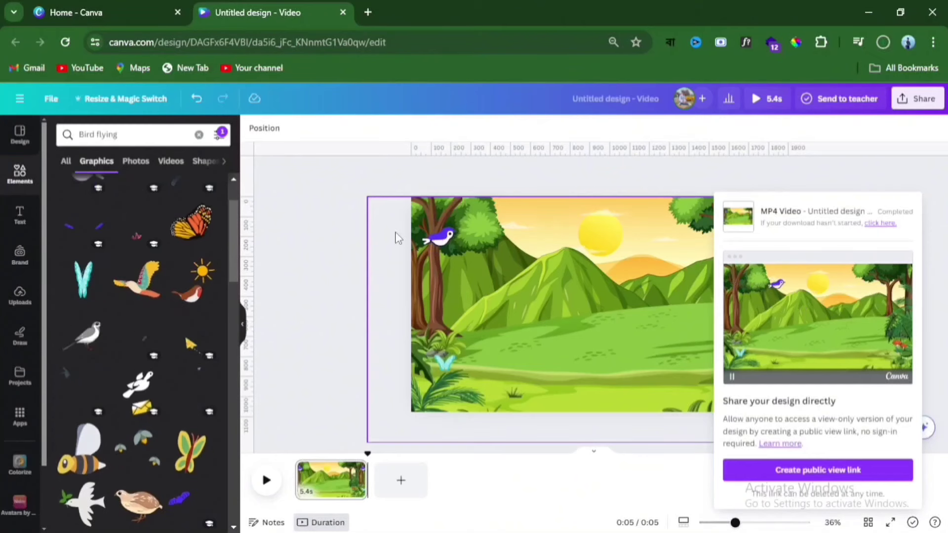
{"action": "left_click", "coordinate": [341, 250]}
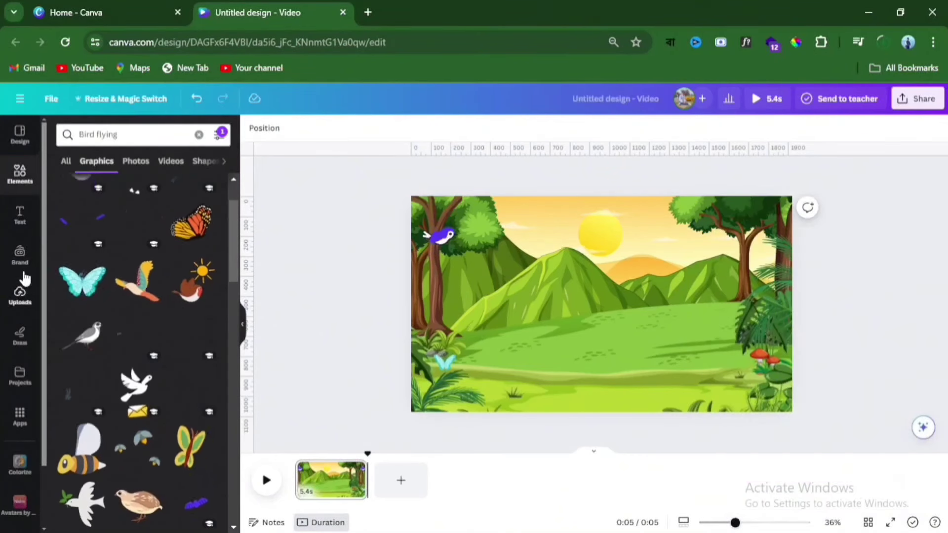
- Switch the "Bird flying" element search from graphics to audio
{"action": "left_click", "coordinate": [169, 141]}
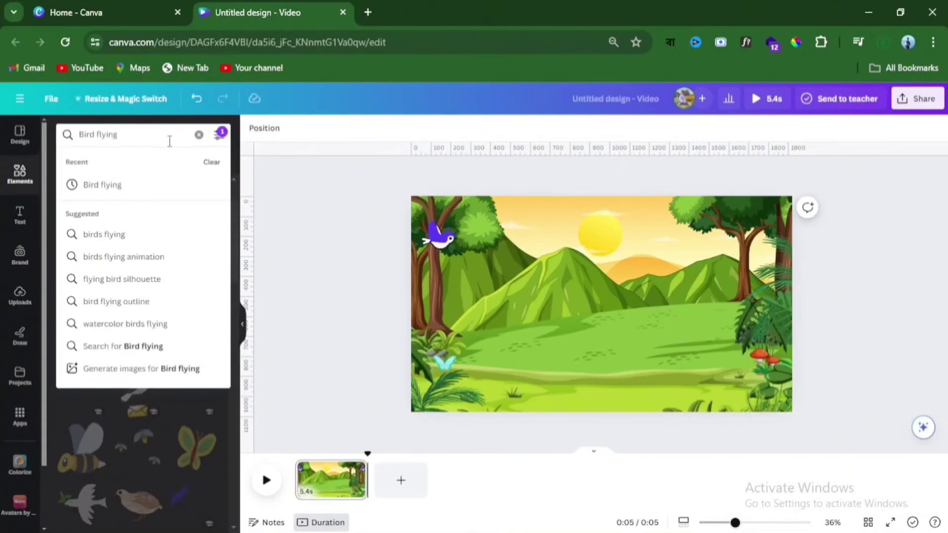
{"action": "left_click", "coordinate": [309, 199]}
{"action": "left_click", "coordinate": [222, 164]}
{"action": "left_click", "coordinate": [222, 164]}
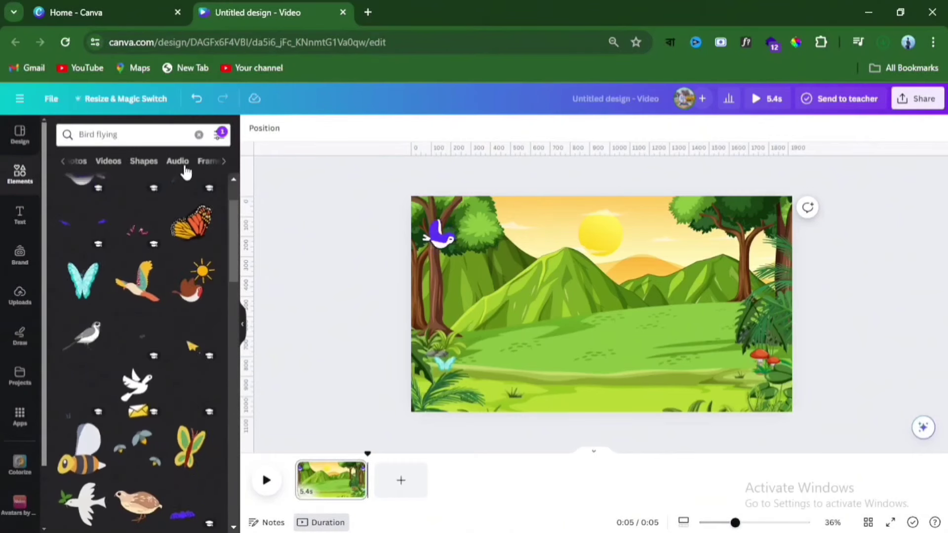
{"action": "left_click", "coordinate": [176, 161]}
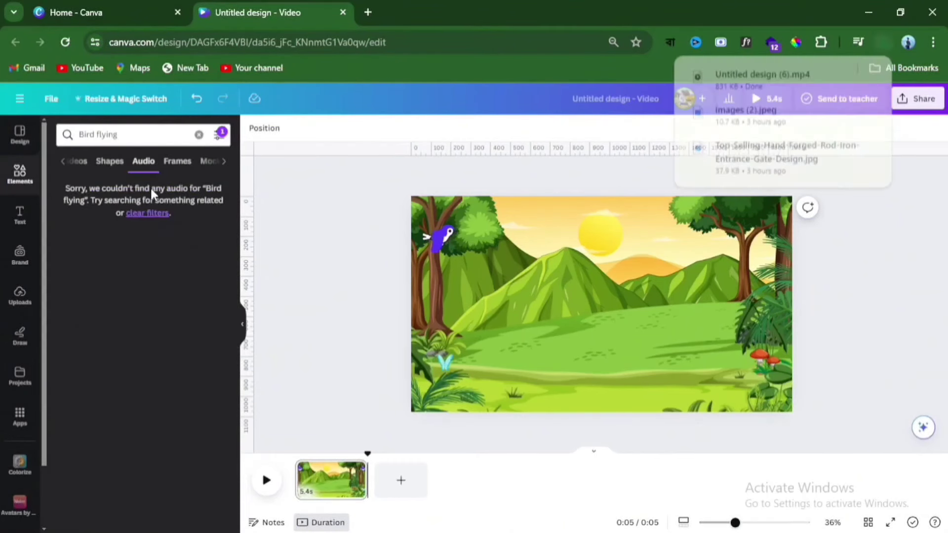
- Remove the Animated filter from the "Bird flying" audio search
{"action": "left_click", "coordinate": [164, 137]}
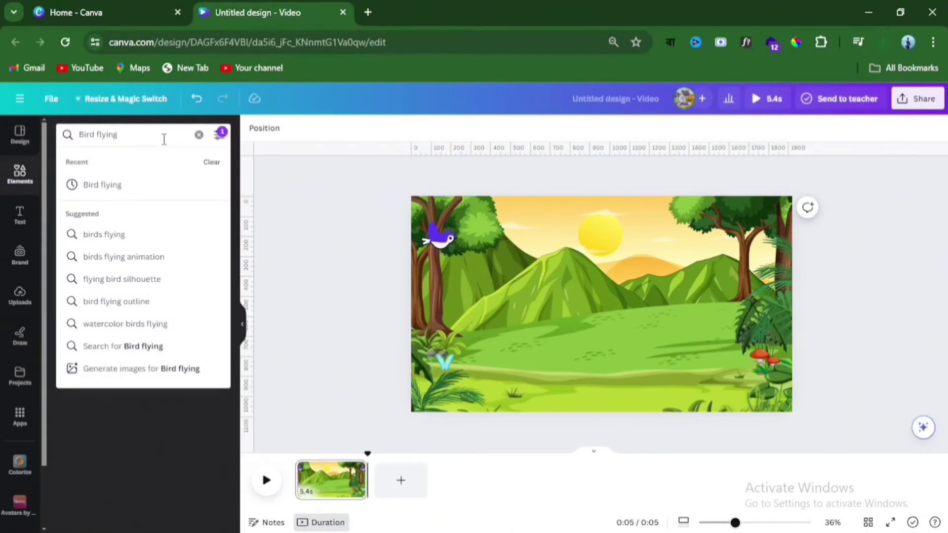
{"action": "key", "text": "Escape"}
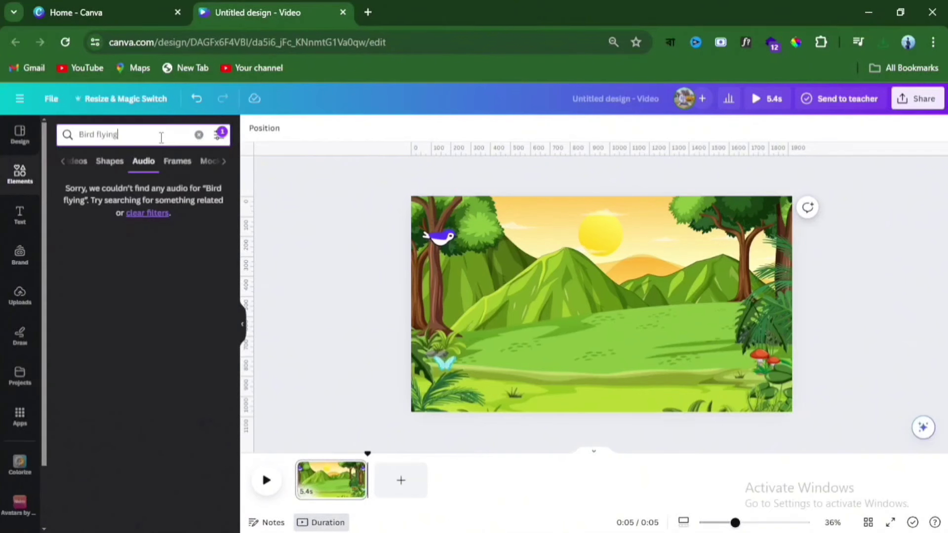
{"action": "left_click", "coordinate": [218, 135]}
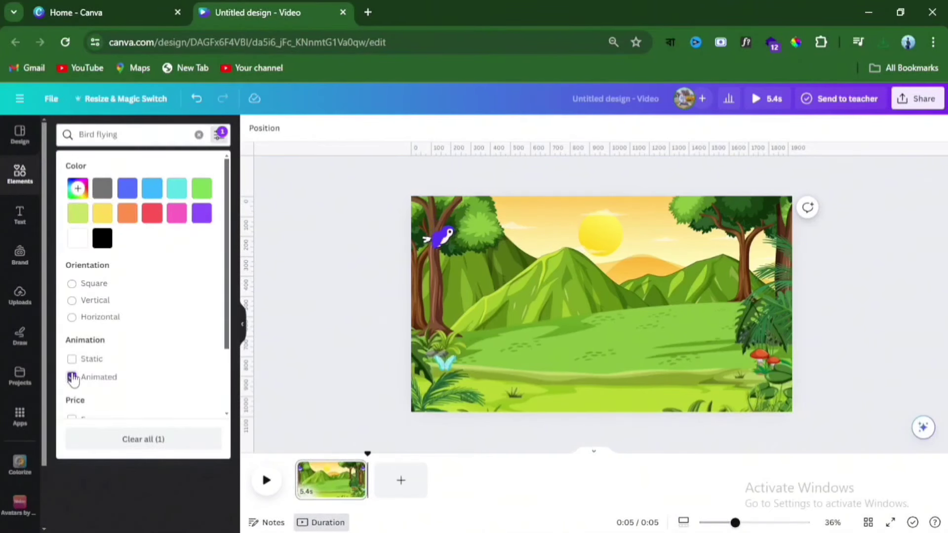
{"action": "left_click", "coordinate": [385, 362]}
- Listen to the Bird Flying and Jungle Bird 9 sound clips
{"action": "mouse_move", "coordinate": [91, 239]}
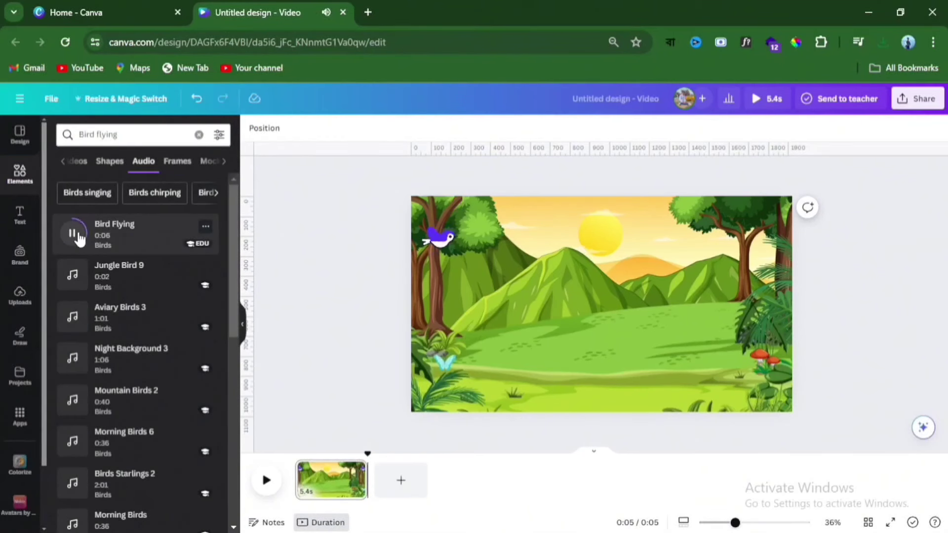
{"action": "mouse_move", "coordinate": [71, 287]}
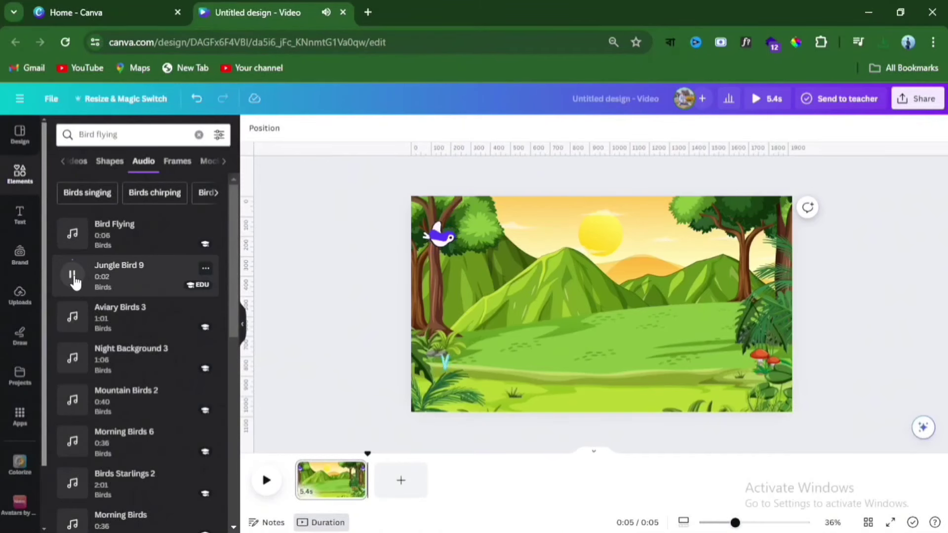